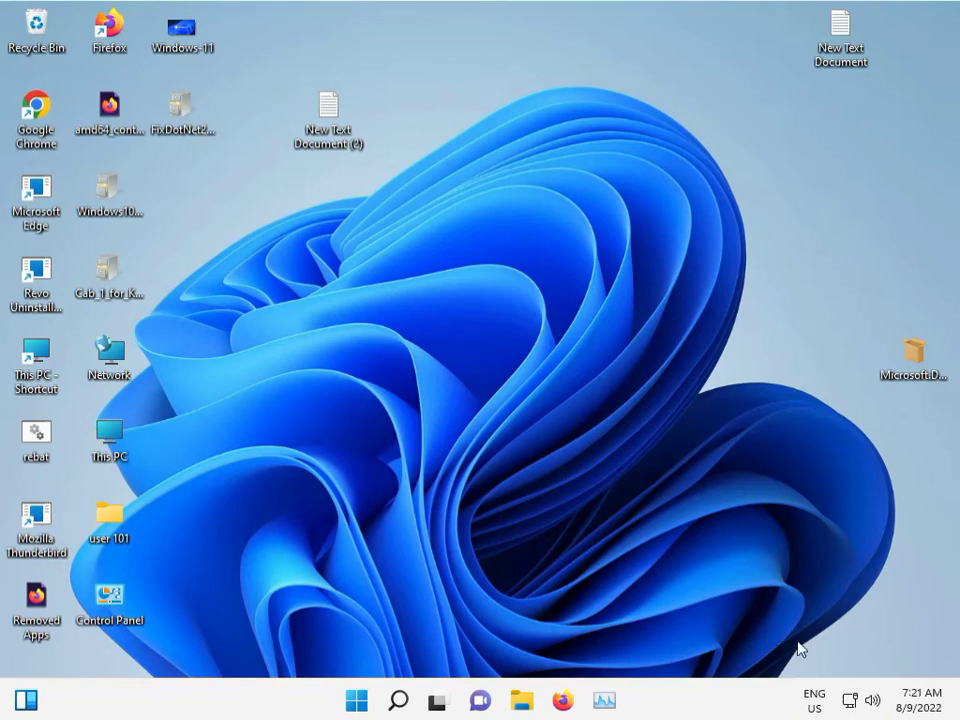
Refresh the desktop, search for cmd and open Command Prompt as administrator.
{"action": "right_click", "coordinate": [330, 328]}
{"action": "left_click", "coordinate": [394, 401]}
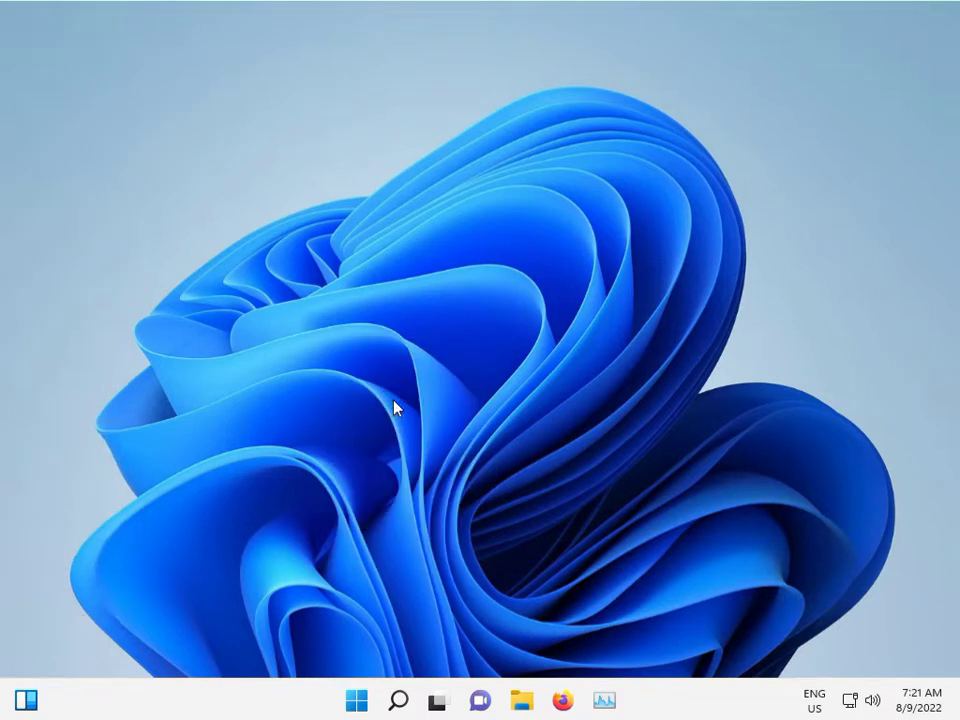
{"action": "key", "text": "super"}
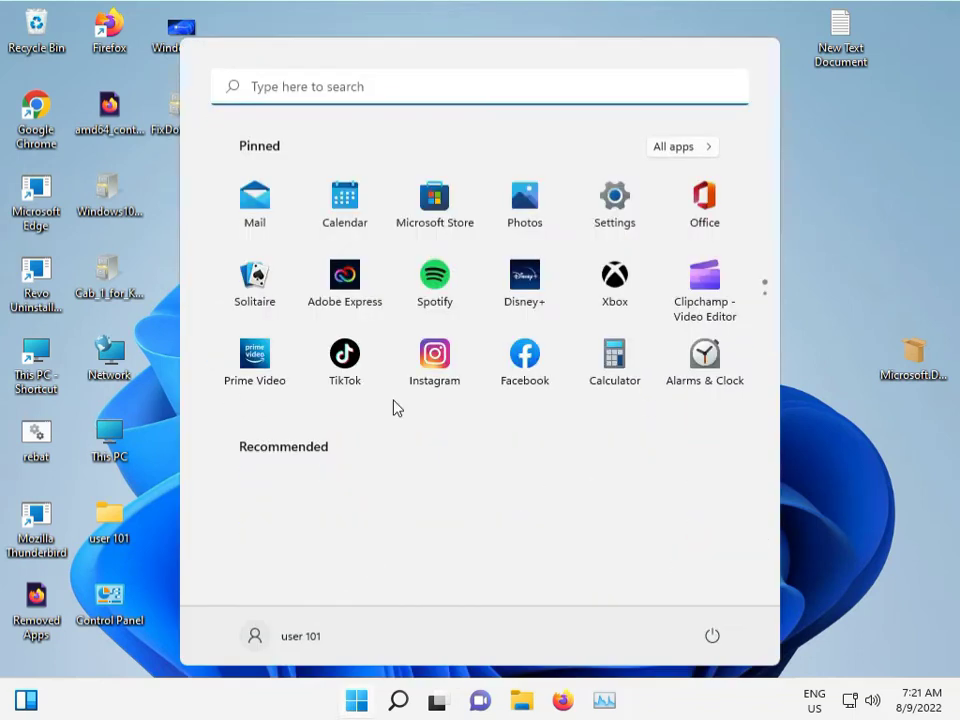
{"action": "type", "text": "cmd"}
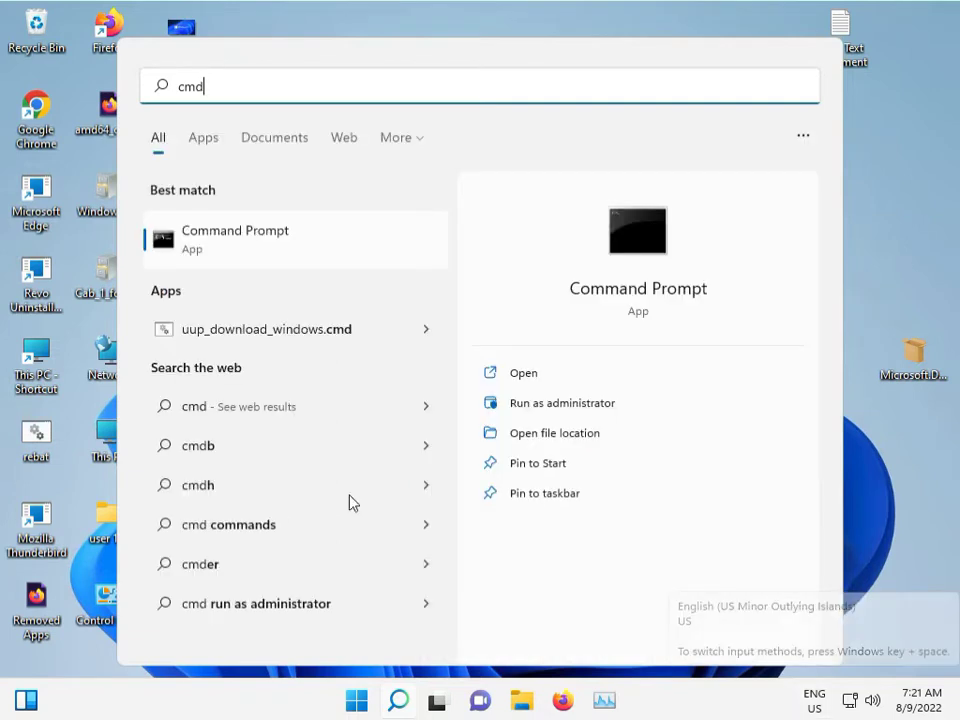
{"action": "left_click", "coordinate": [284, 243]}
{"action": "right_click", "coordinate": [280, 243]}
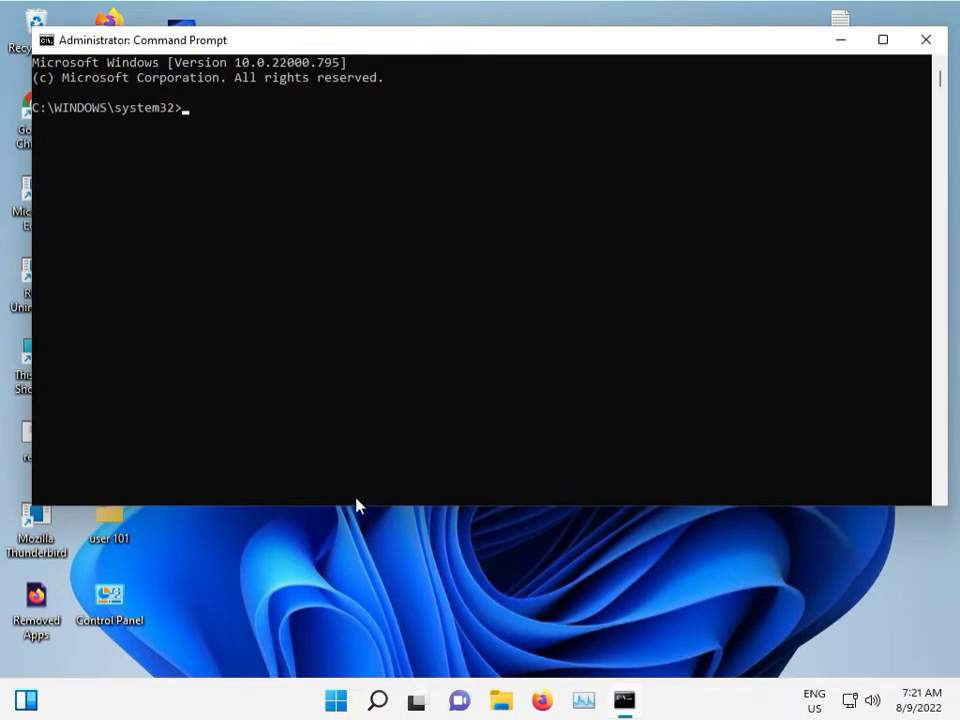
Start a system file scan with the command sfc /scannow and minimize the Command Prompt window.
{"action": "type", "text": "sfc"}
{"action": "type", "text": "sfc"}
{"action": "type", "text": " /"}
{"action": "type", "text": "scanno"}
{"action": "type", "text": "w"}
{"action": "key", "text": "Return"}
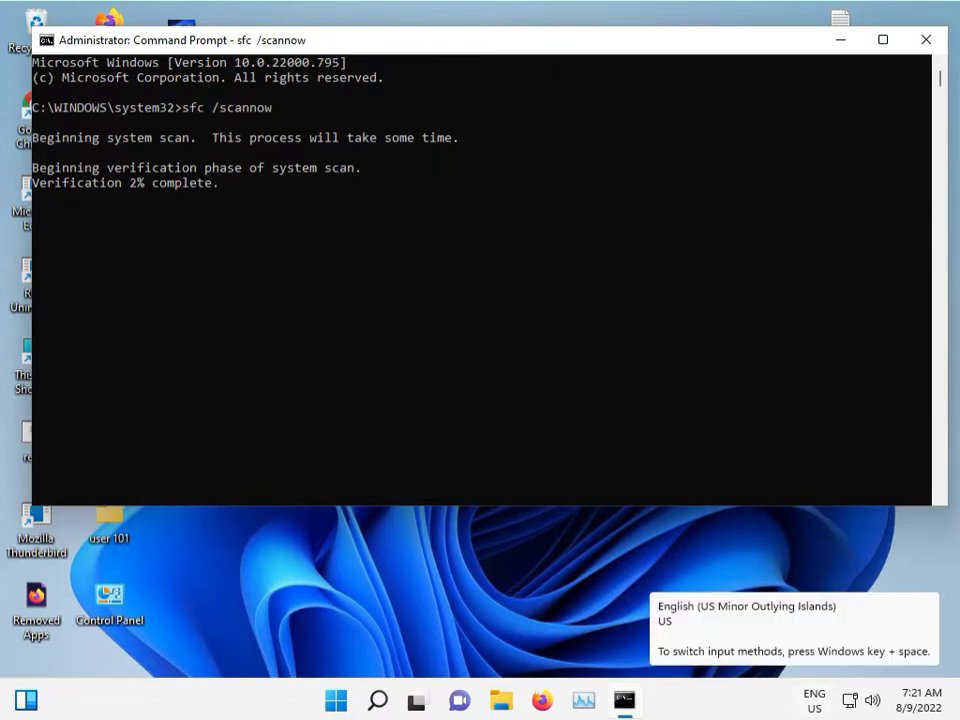
{"action": "left_click", "coordinate": [841, 43]}
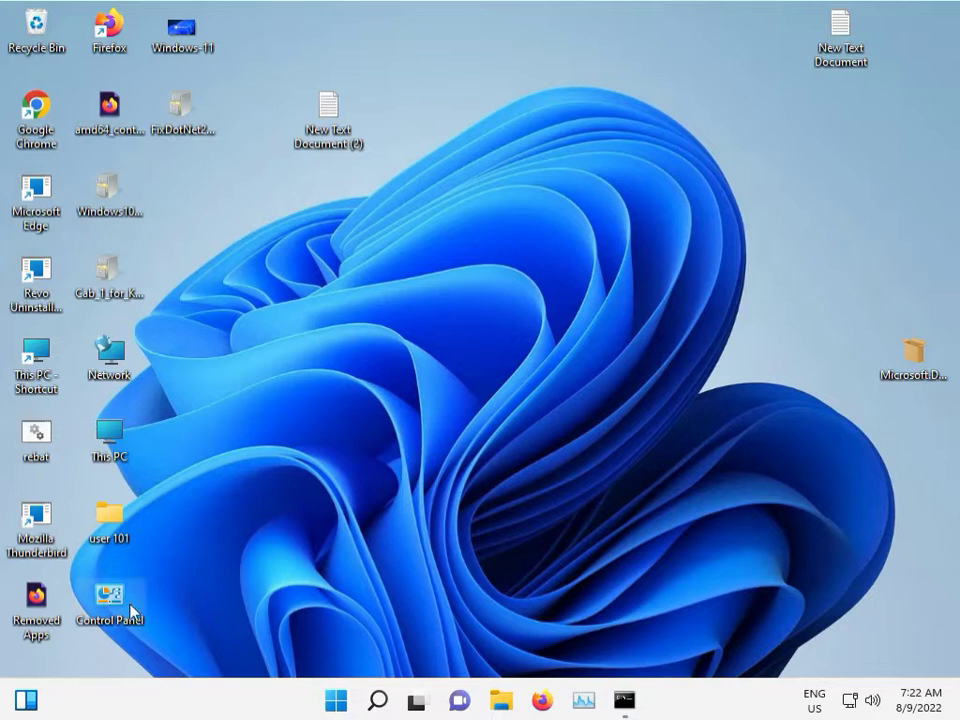
Open Backup and Restore (Windows 7) in Control Panel and start creating a system image.
{"action": "double_click", "coordinate": [100, 595]}
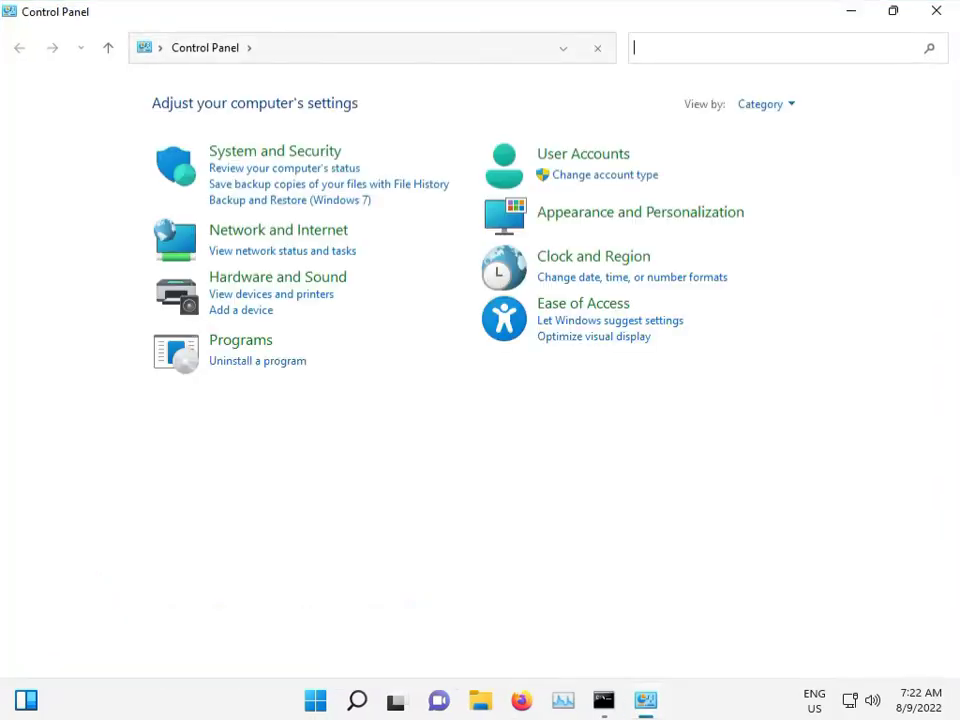
{"action": "left_click", "coordinate": [762, 106]}
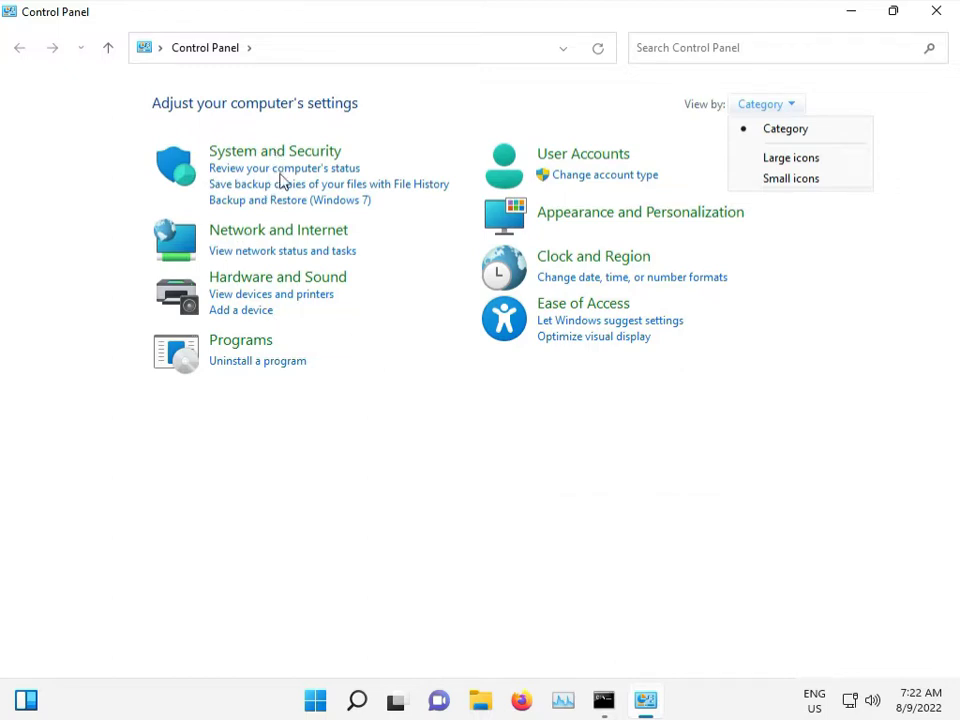
{"action": "left_click", "coordinate": [279, 203]}
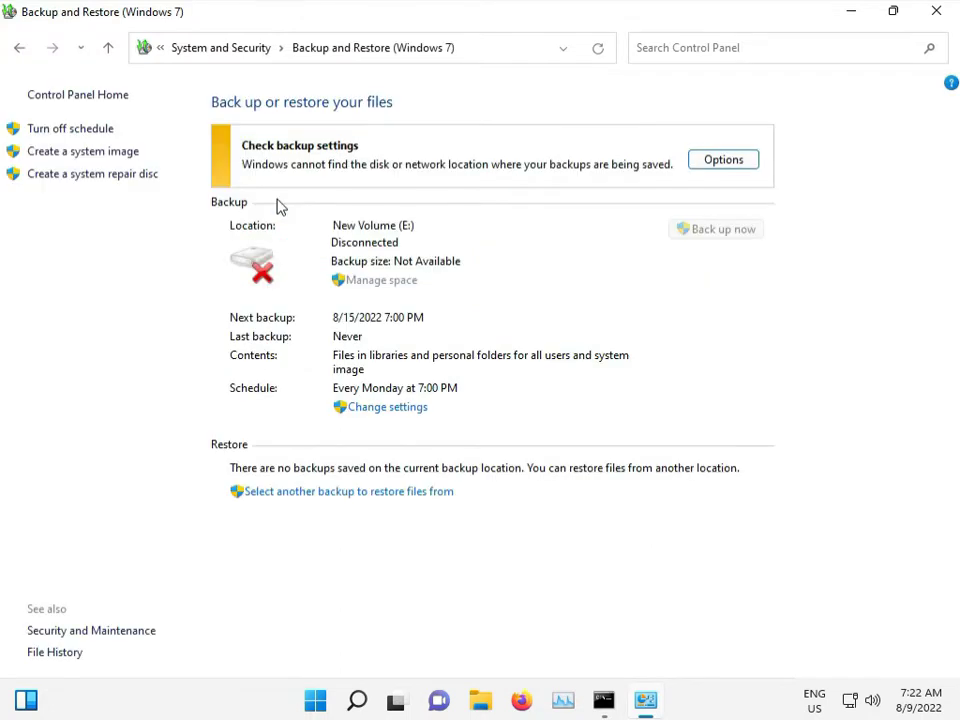
{"action": "left_click", "coordinate": [53, 155]}
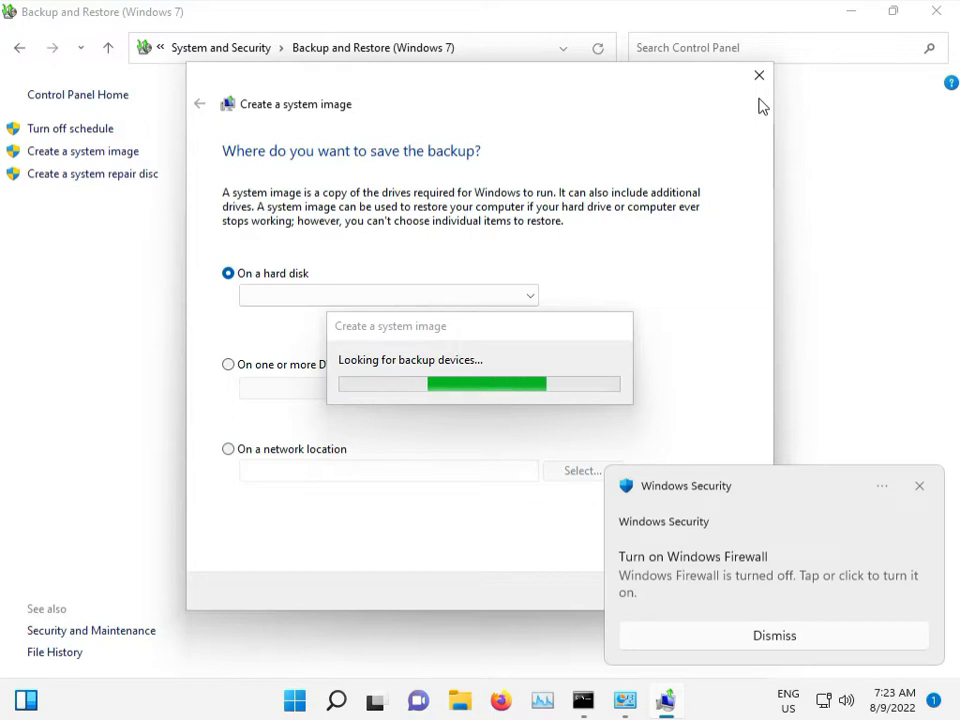
Inspect the contents of New Volume (E:) in File Explorer, and close it along with the system image wizard and Backup and Restore.
{"action": "left_click", "coordinate": [461, 699]}
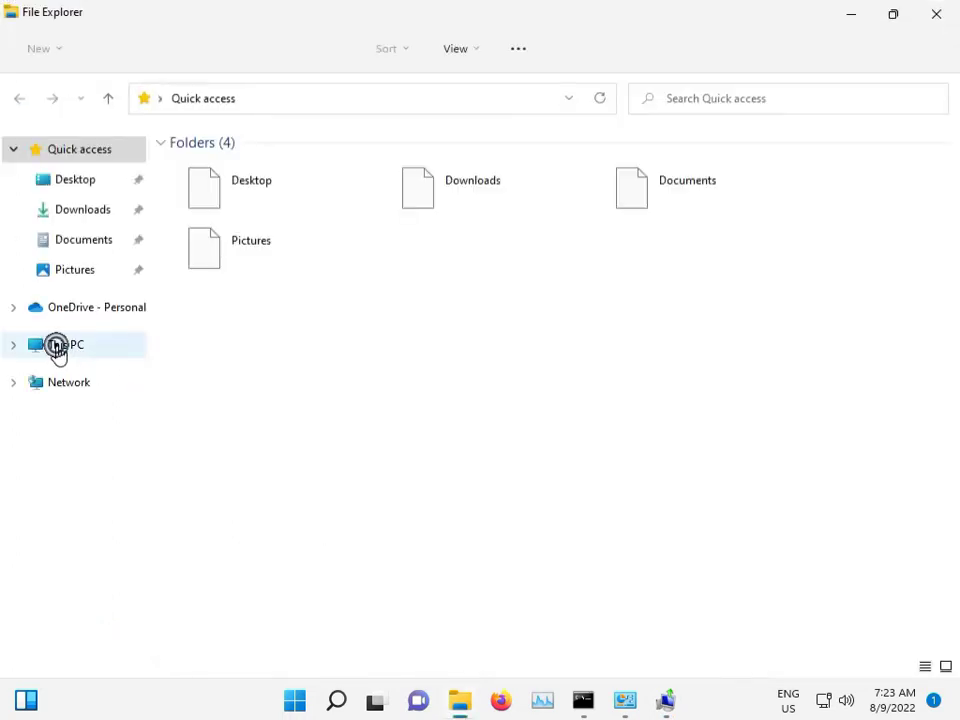
{"action": "left_click", "coordinate": [58, 350]}
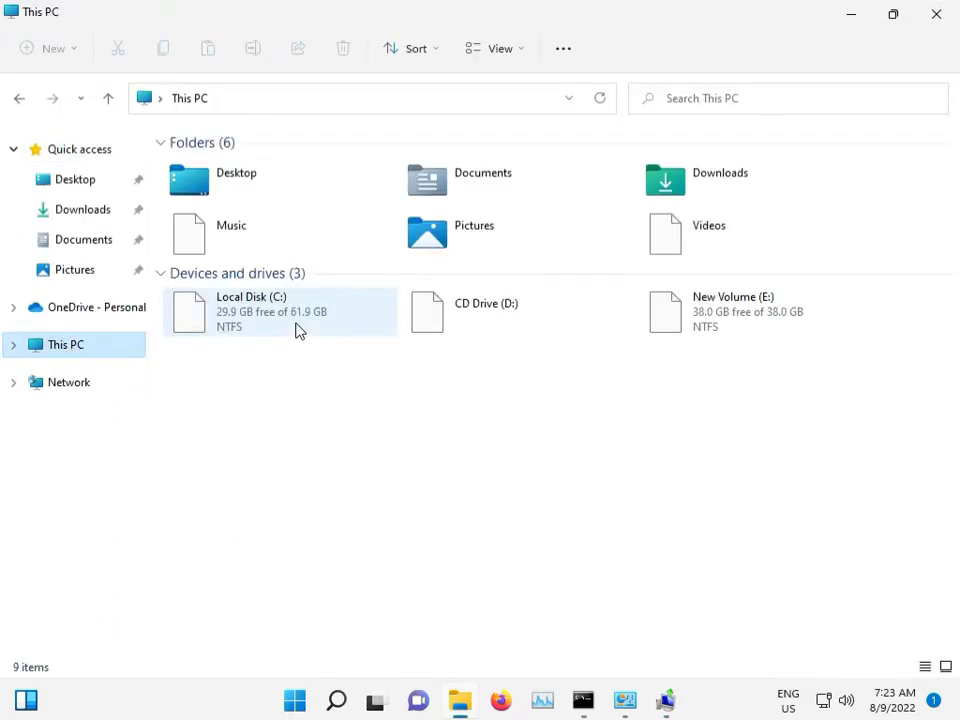
{"action": "double_click", "coordinate": [718, 309]}
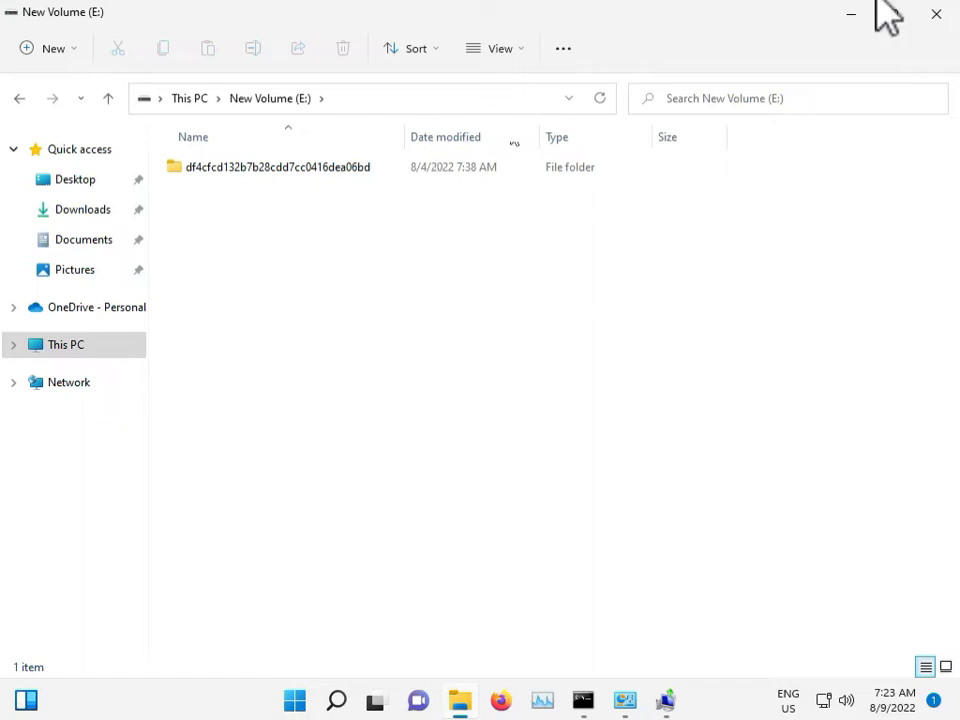
{"action": "left_click", "coordinate": [936, 14]}
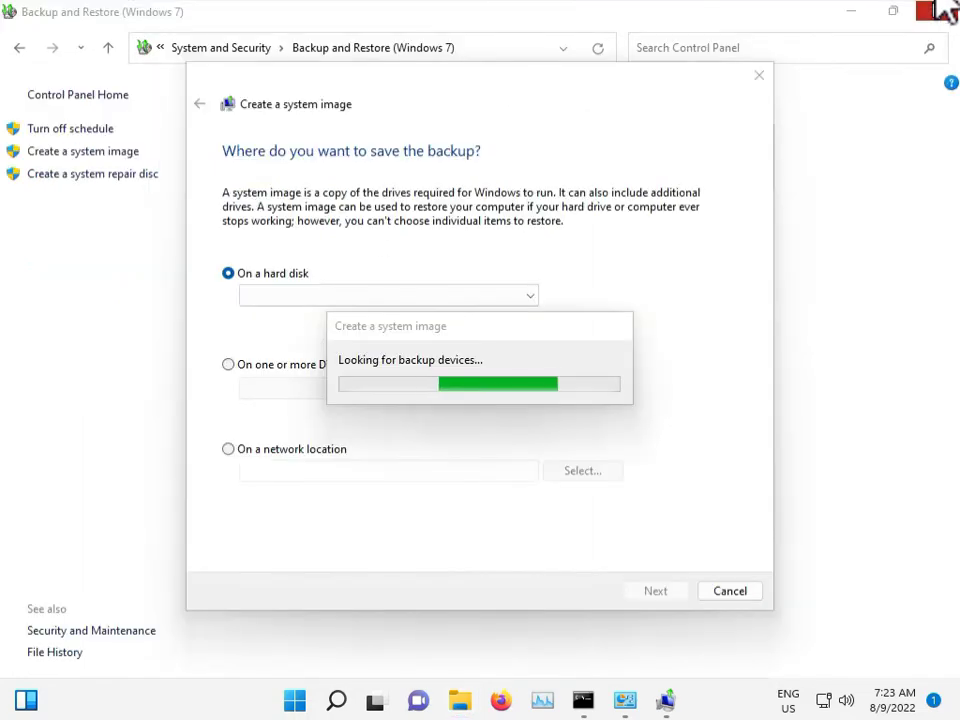
{"action": "left_click", "coordinate": [759, 74]}
{"action": "left_click", "coordinate": [938, 12]}
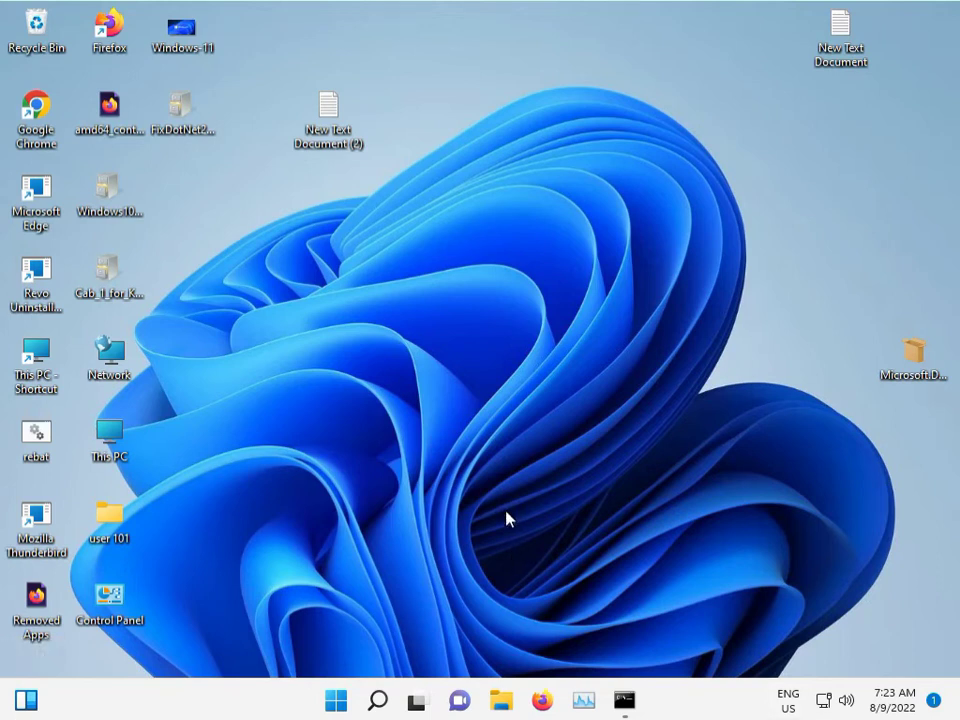
Open the Services console by running services.msc and select the Block Level Backup Engine Service.
{"action": "key", "text": "super+r"}
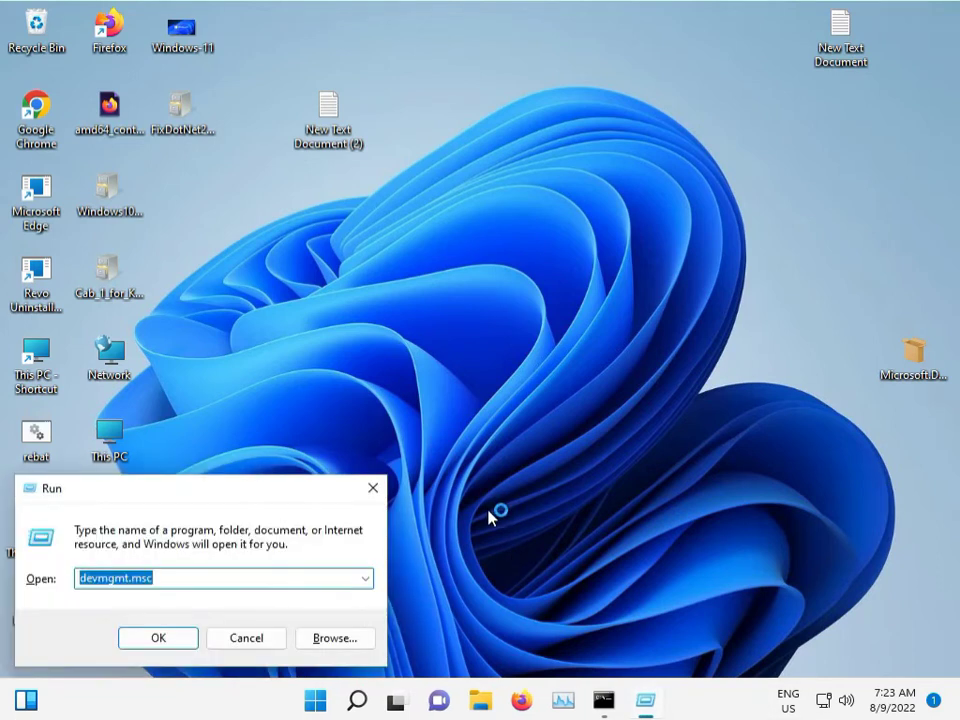
{"action": "type", "text": "ser"}
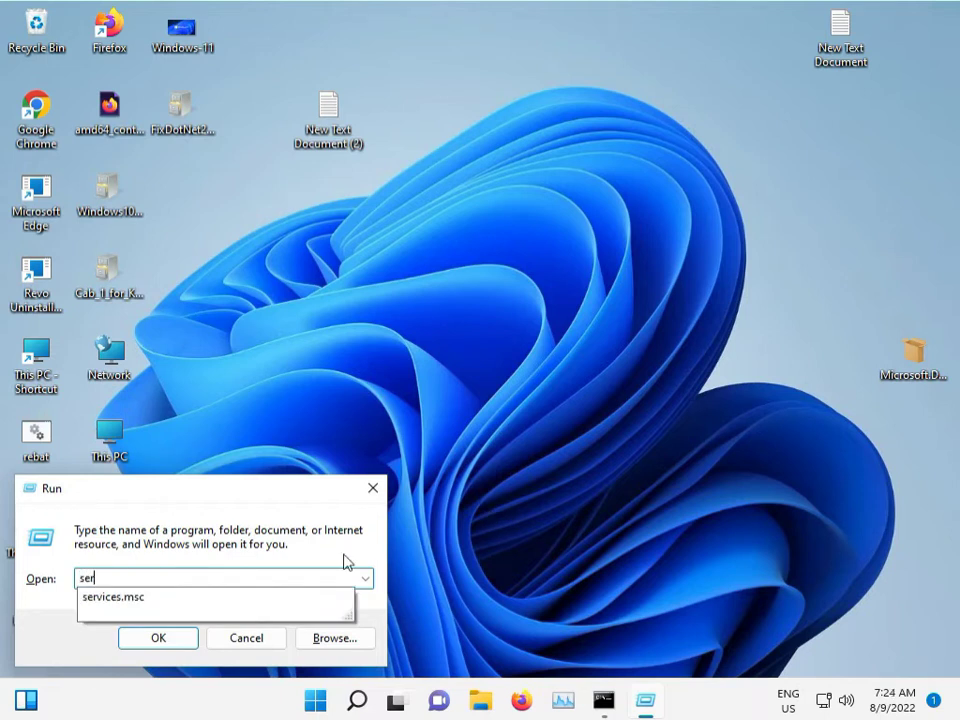
{"action": "left_click", "coordinate": [195, 597]}
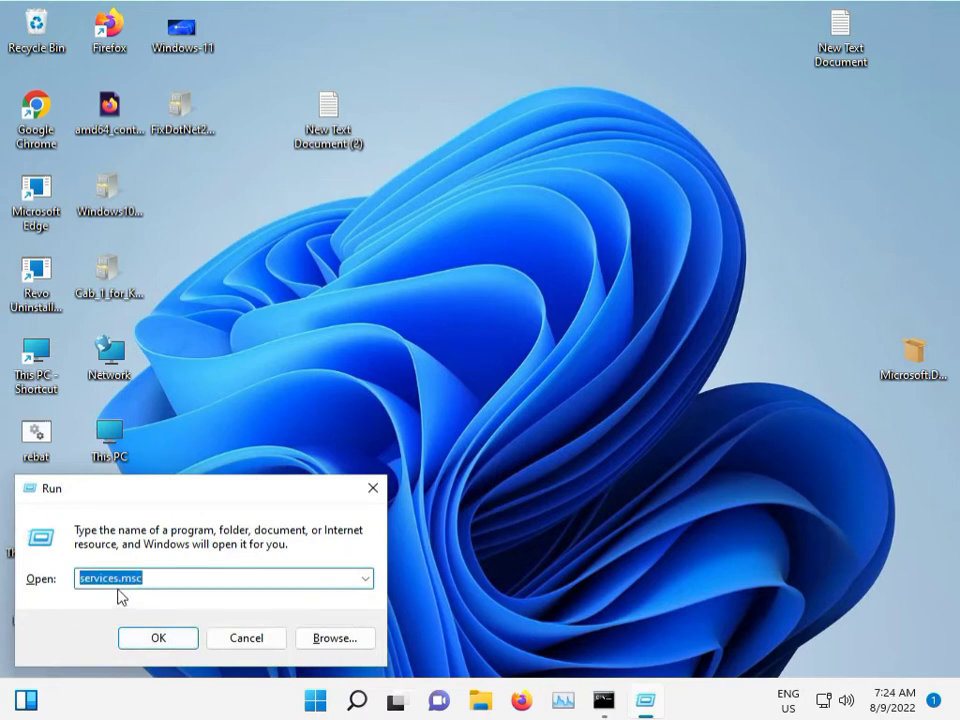
{"action": "left_click", "coordinate": [160, 640]}
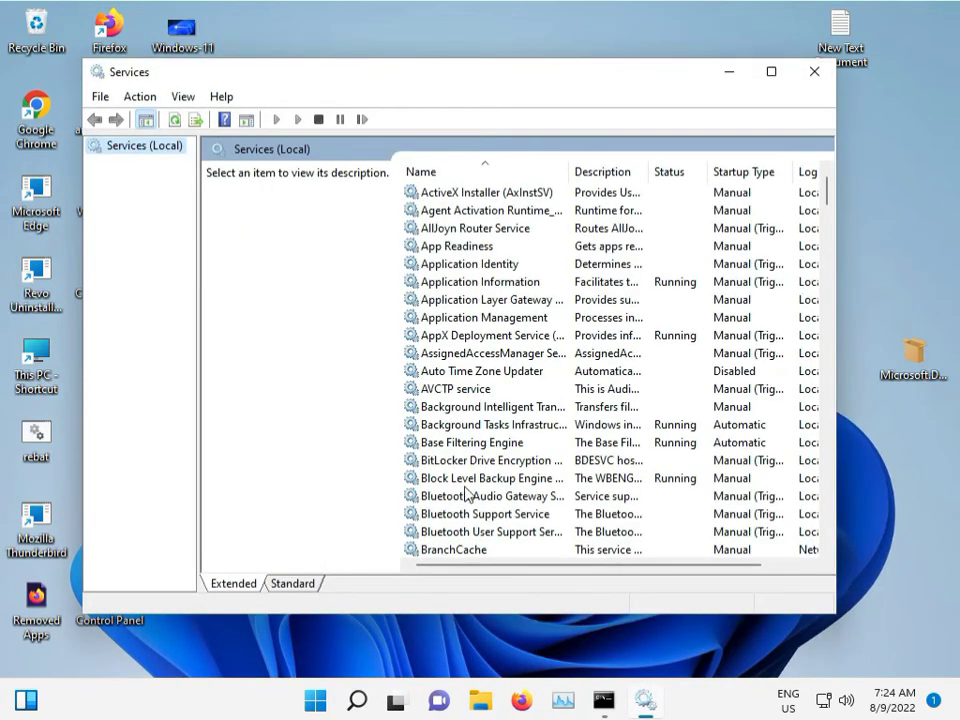
{"action": "left_click", "coordinate": [465, 486]}
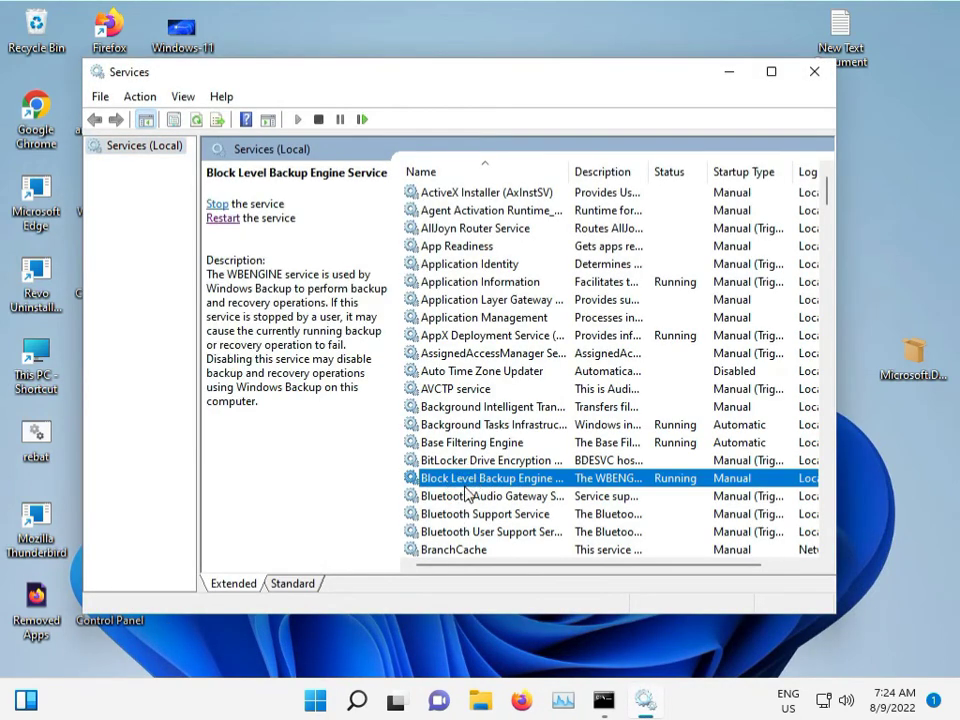
Restart the Volume Shadow Copy service and close the Services console.
{"action": "key", "text": "v"}
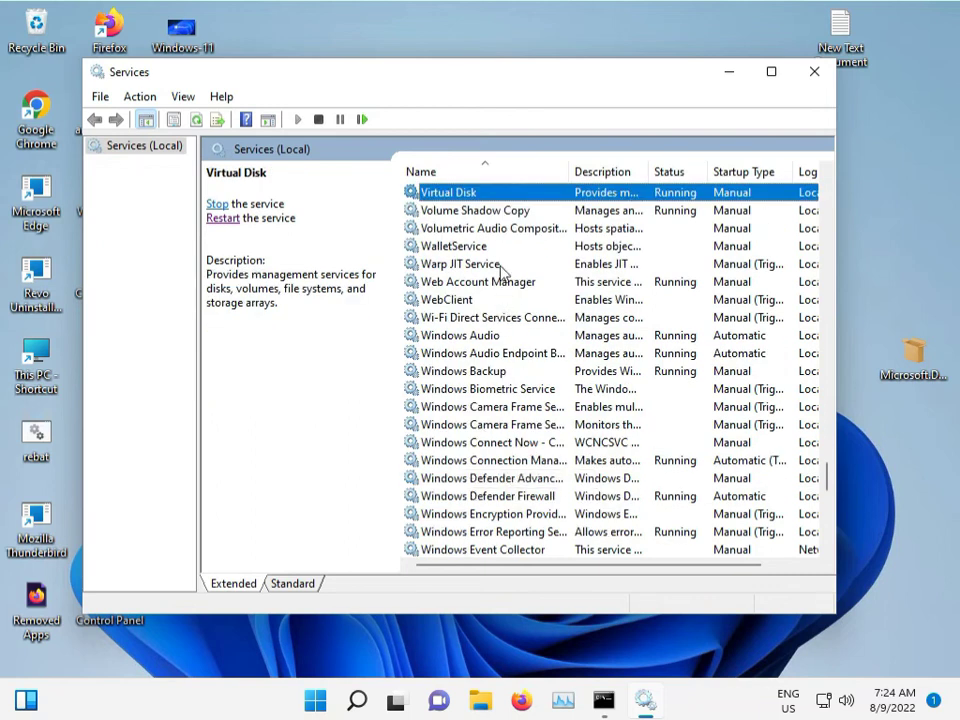
{"action": "left_click", "coordinate": [511, 212]}
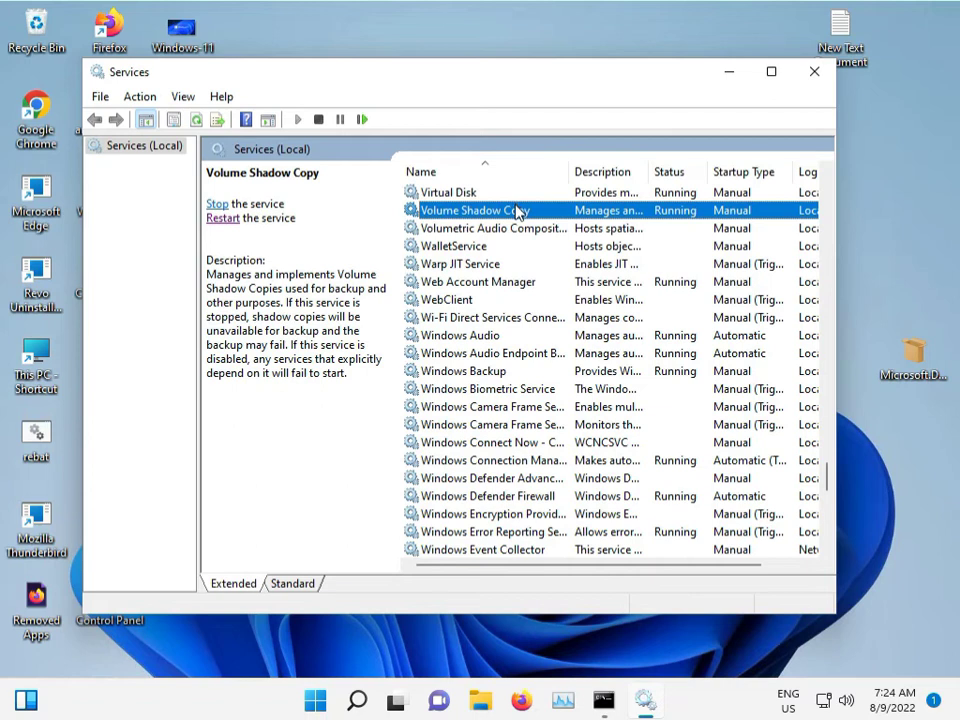
{"action": "left_click", "coordinate": [220, 220]}
{"action": "left_click", "coordinate": [219, 220]}
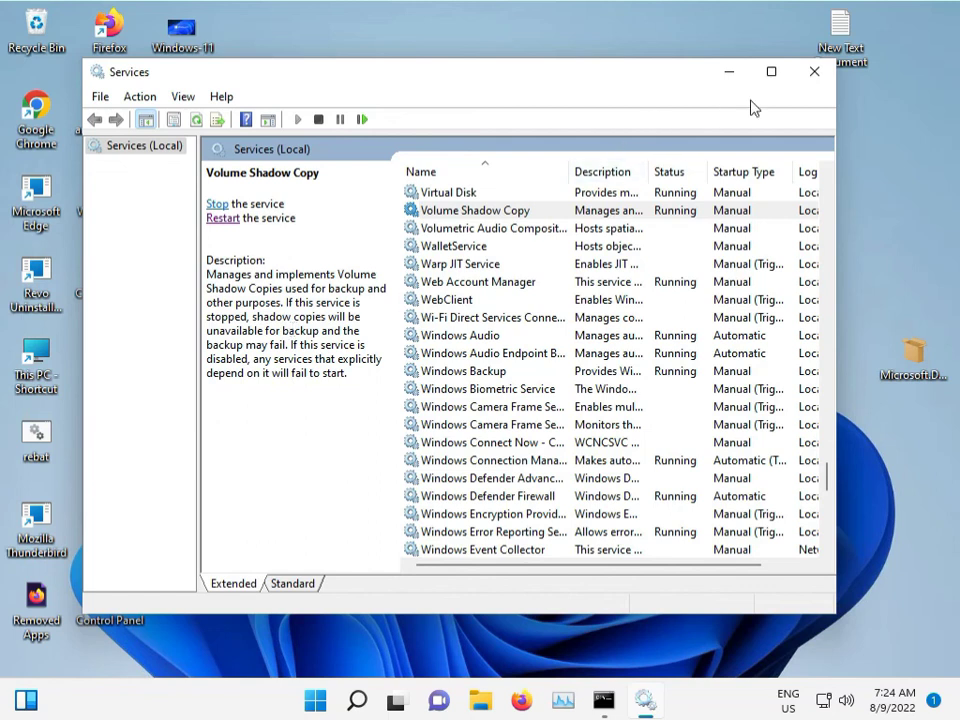
{"action": "left_click", "coordinate": [813, 76]}
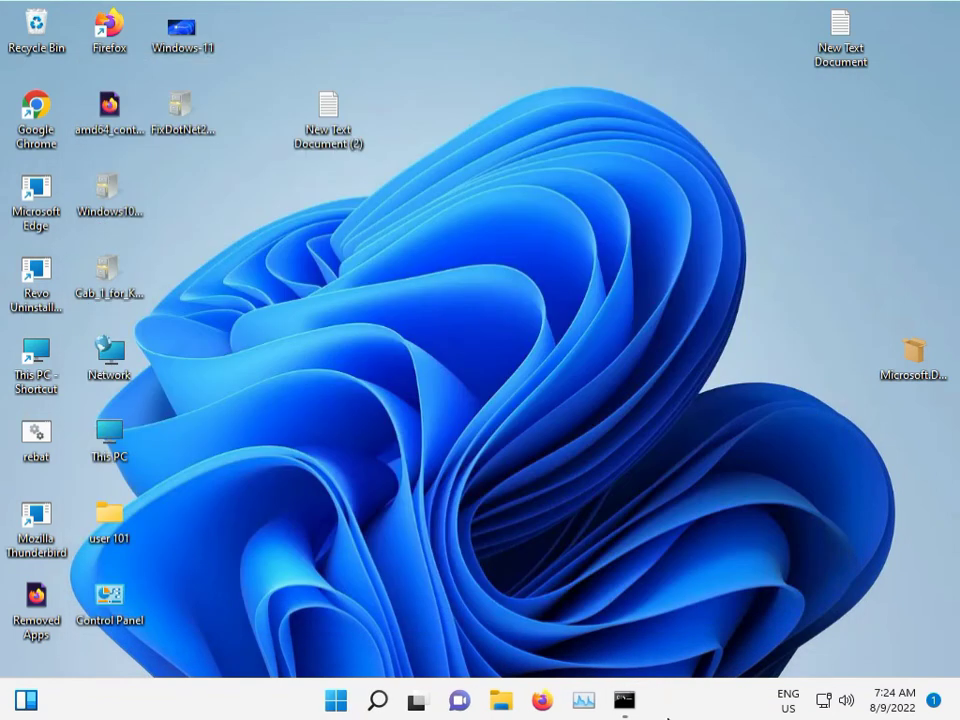